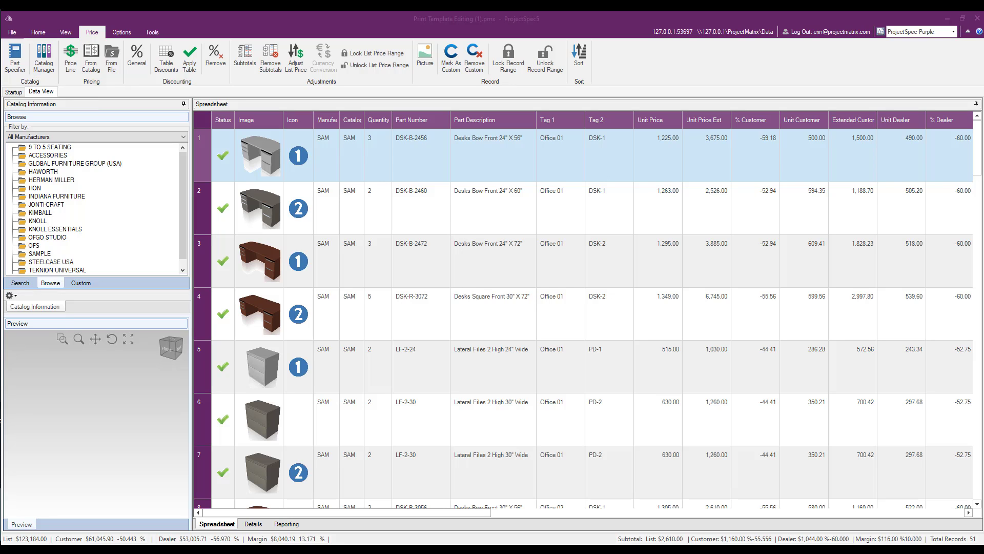
- Insert a manual subtotal below the DSK-R-3072 desk record in row 4 and check its customer, dealer and margin columns
{"action": "left_click", "coordinate": [459, 318]}
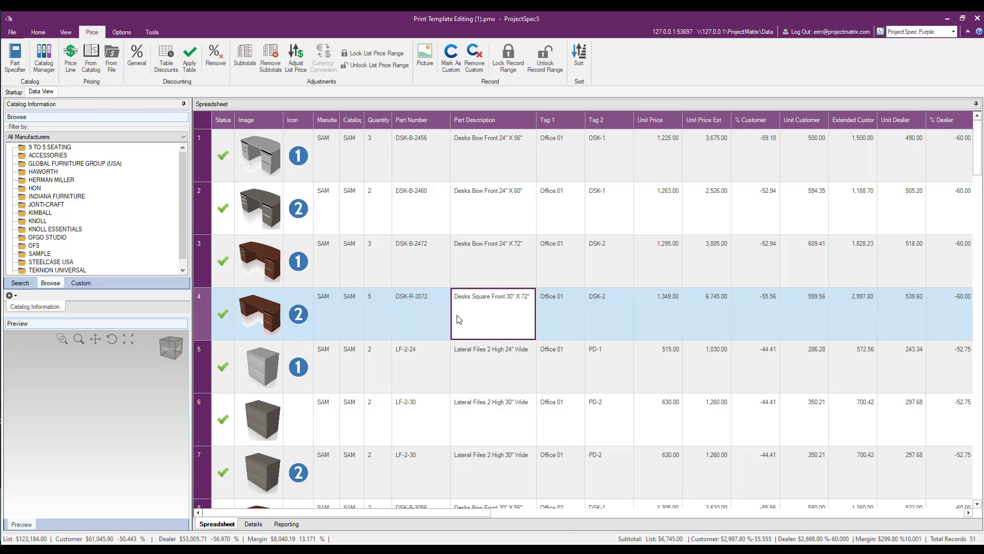
{"action": "right_click", "coordinate": [459, 318]}
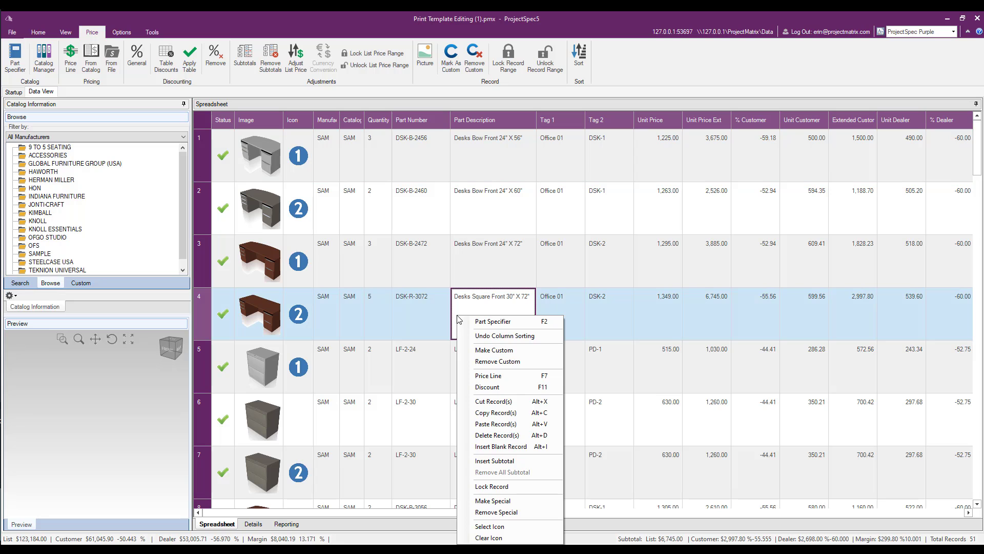
{"action": "left_click", "coordinate": [512, 462]}
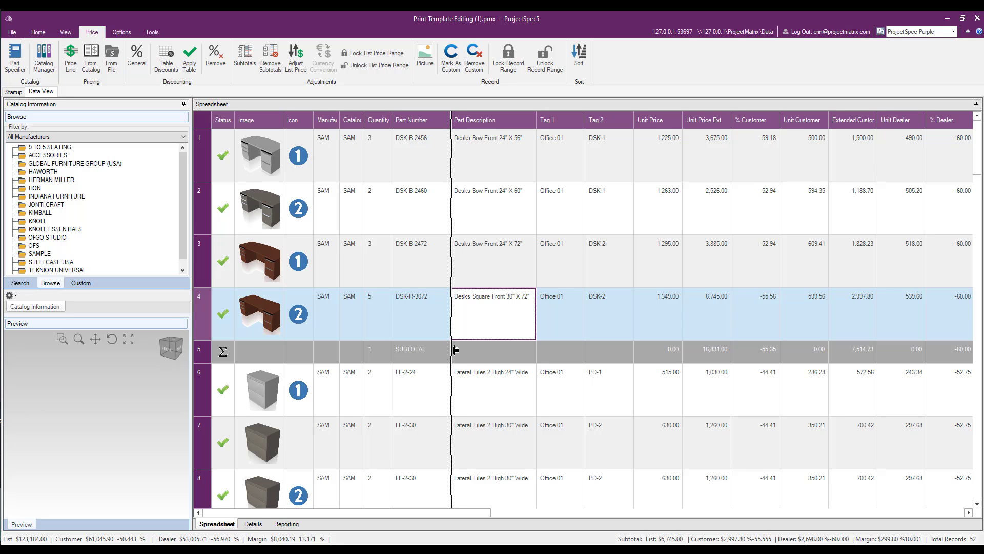
{"action": "left_click_drag", "start_coordinate": [399, 514], "coordinate": [459, 516]}
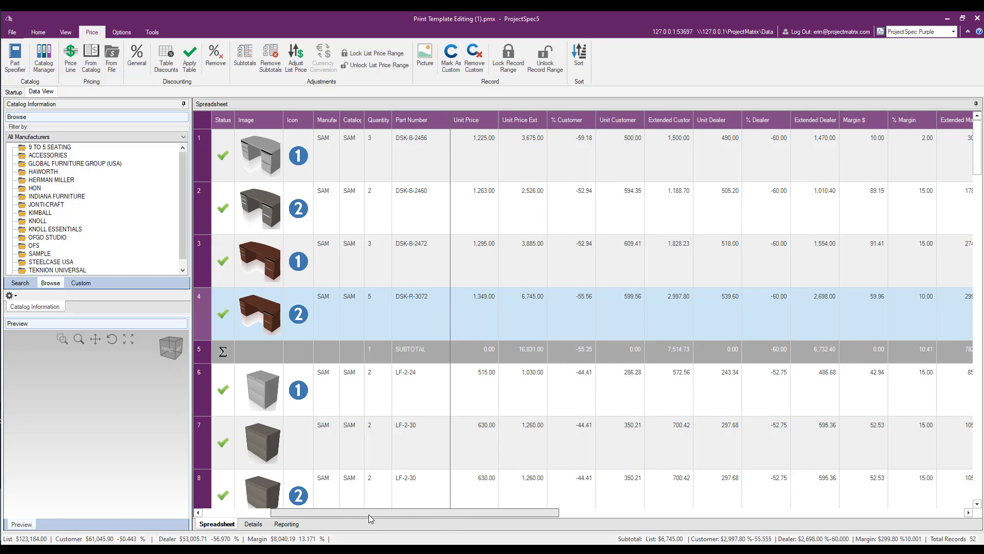
{"action": "left_click_drag", "start_coordinate": [365, 514], "coordinate": [298, 522]}
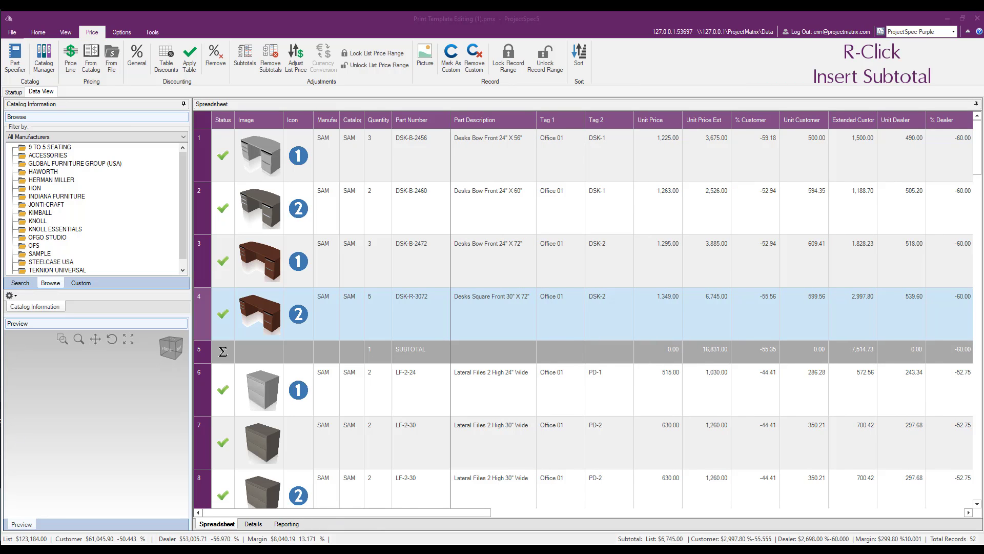
- Insert manual subtotals below the DSK-B-3072 desk record and below the second LF-3-24 lateral file record
{"action": "scroll", "coordinate": [388, 394], "scroll_direction": "down", "scroll_amount": 4}
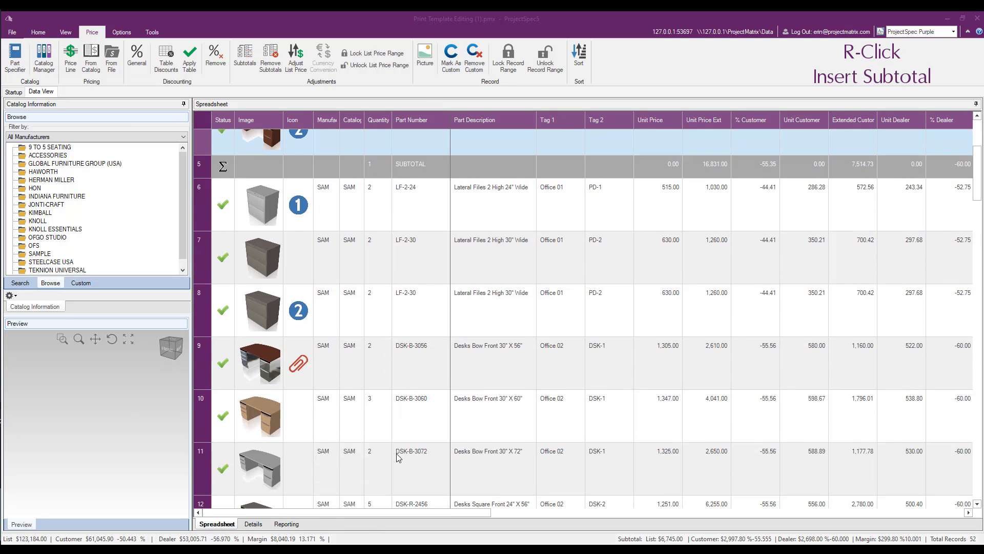
{"action": "right_click", "coordinate": [399, 456]}
{"action": "left_click", "coordinate": [423, 447]}
{"action": "scroll", "coordinate": [422, 446], "scroll_direction": "down", "scroll_amount": 2}
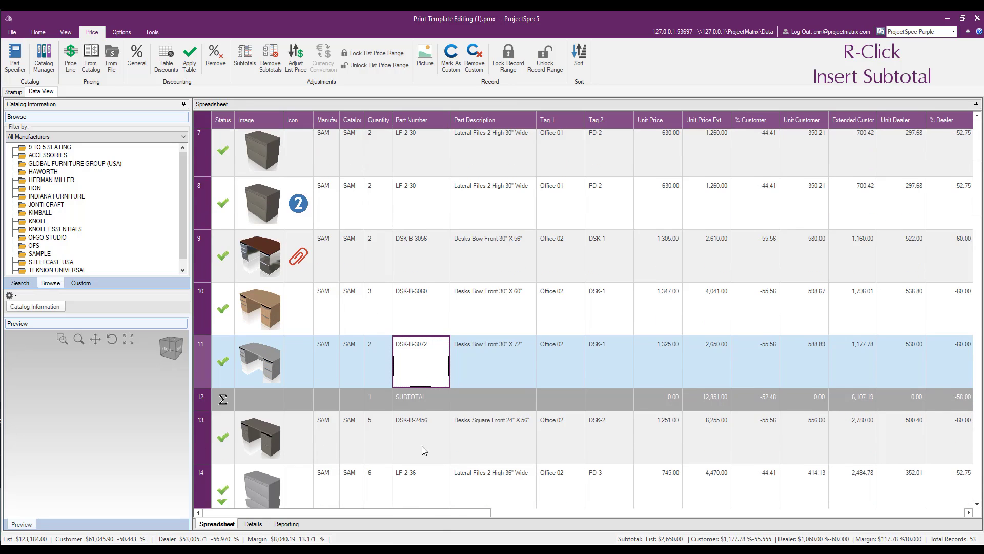
{"action": "scroll", "coordinate": [424, 451], "scroll_direction": "down", "scroll_amount": 2}
{"action": "left_click", "coordinate": [423, 451]}
{"action": "right_click", "coordinate": [423, 452]}
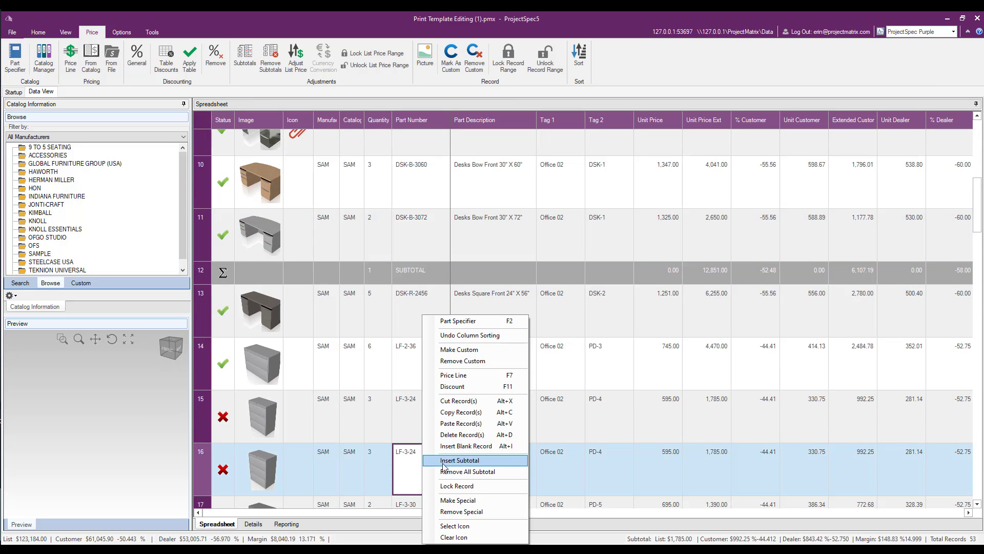
{"action": "left_click", "coordinate": [444, 460]}
- Move the subtotal below the LF-3-24 records up two rows and back down two rows
{"action": "scroll", "coordinate": [431, 441], "scroll_direction": "down", "scroll_amount": 2}
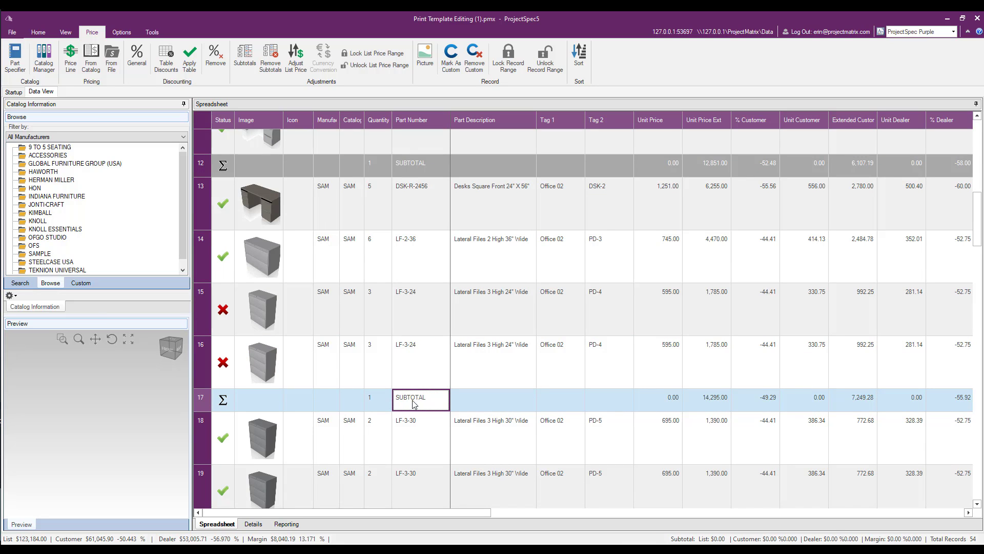
{"action": "left_click", "coordinate": [67, 33]}
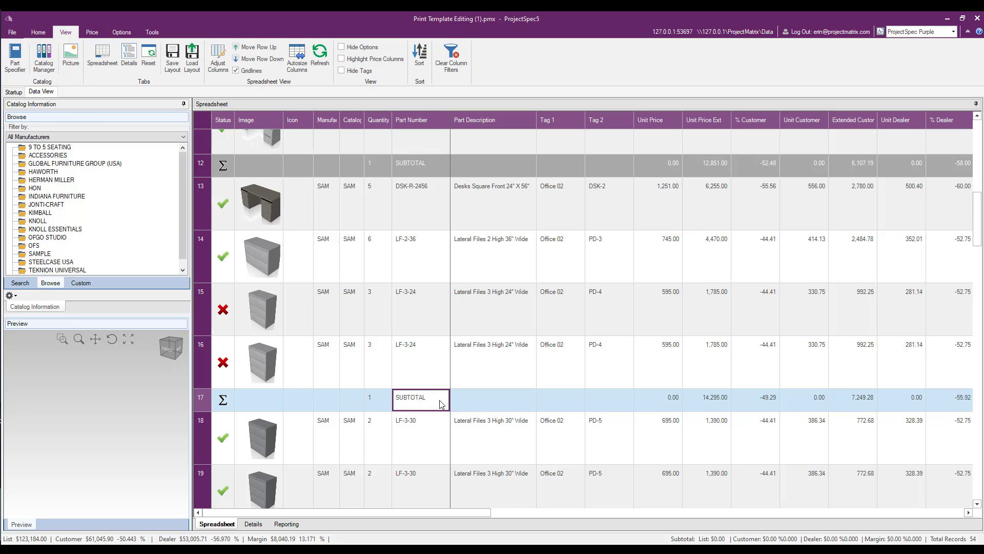
{"action": "left_click", "coordinate": [253, 48]}
{"action": "left_click", "coordinate": [251, 49]}
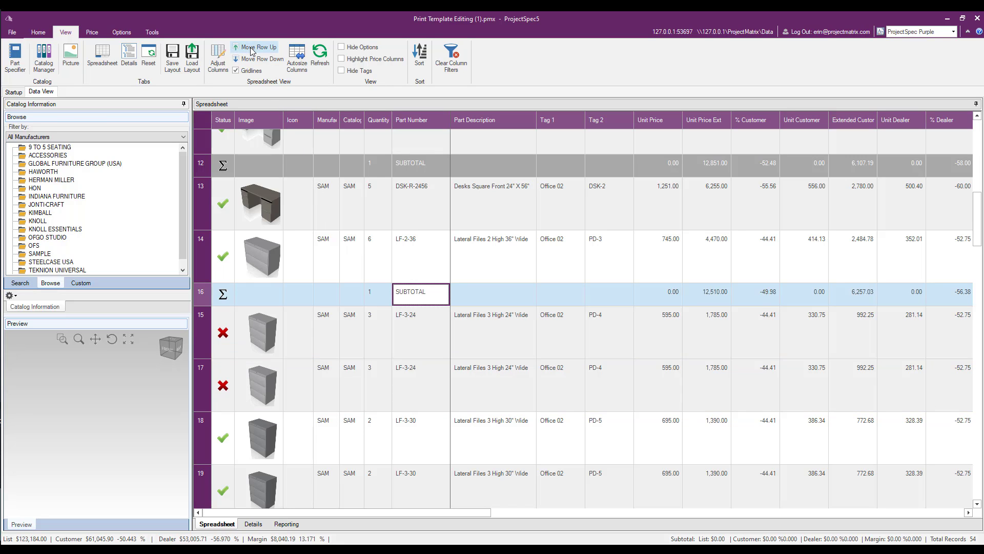
{"action": "left_click", "coordinate": [259, 59]}
{"action": "left_click", "coordinate": [260, 59]}
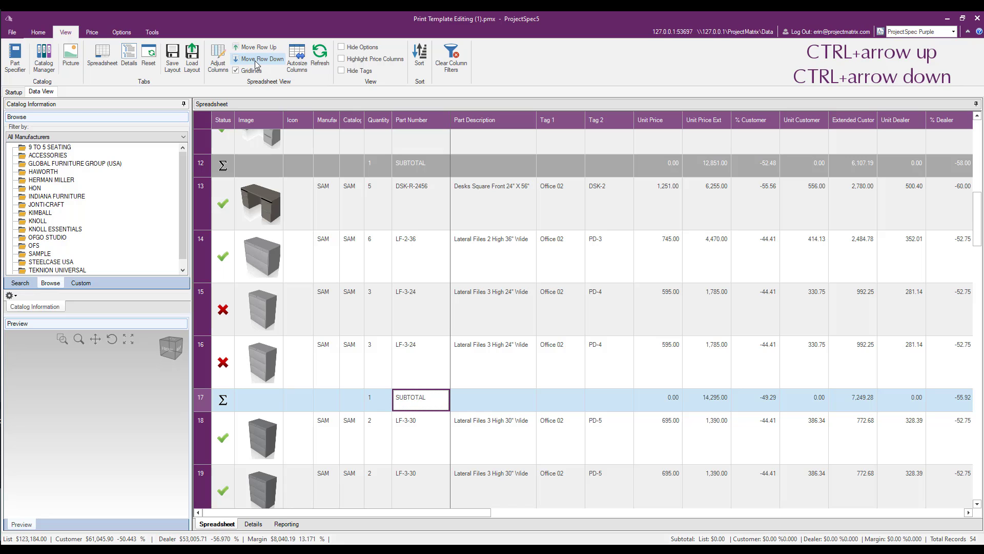
- Move the selected subtotal up one row and down two rows, placing it below the first LF-3-30 record
{"action": "key", "text": "ctrl+Up"}
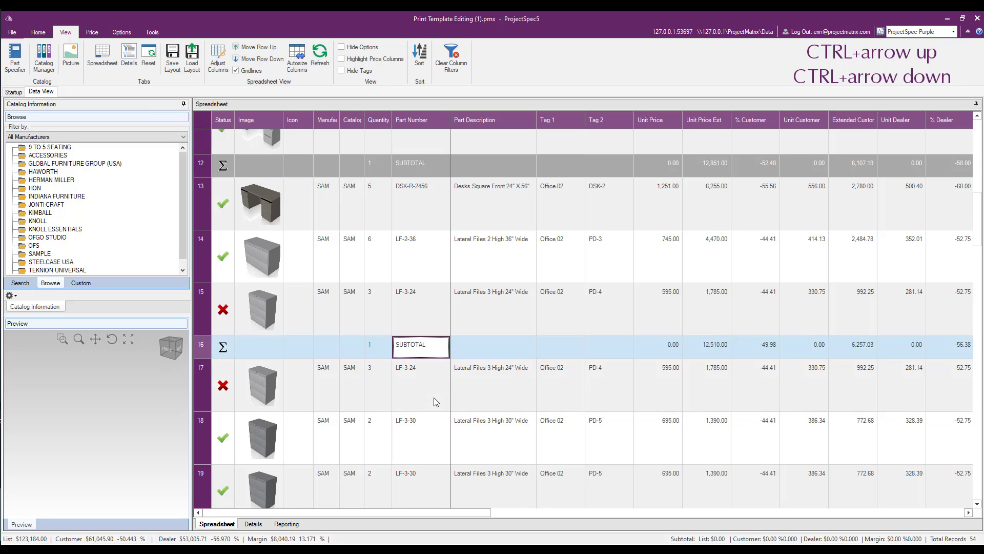
{"action": "key", "text": "ctrl+Down"}
{"action": "key", "text": "ctrl+Down"}
- Remove all manual subtotals from the spreadsheet
{"action": "left_click", "coordinate": [473, 456]}
{"action": "right_click", "coordinate": [472, 456]}
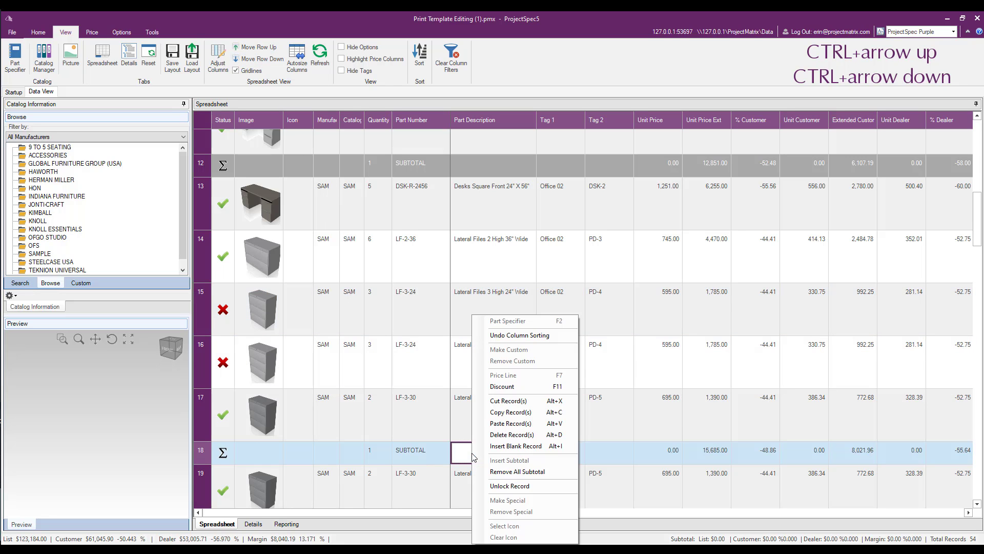
{"action": "left_click", "coordinate": [510, 472]}
{"action": "scroll", "coordinate": [446, 387], "scroll_direction": "up", "scroll_amount": 10}
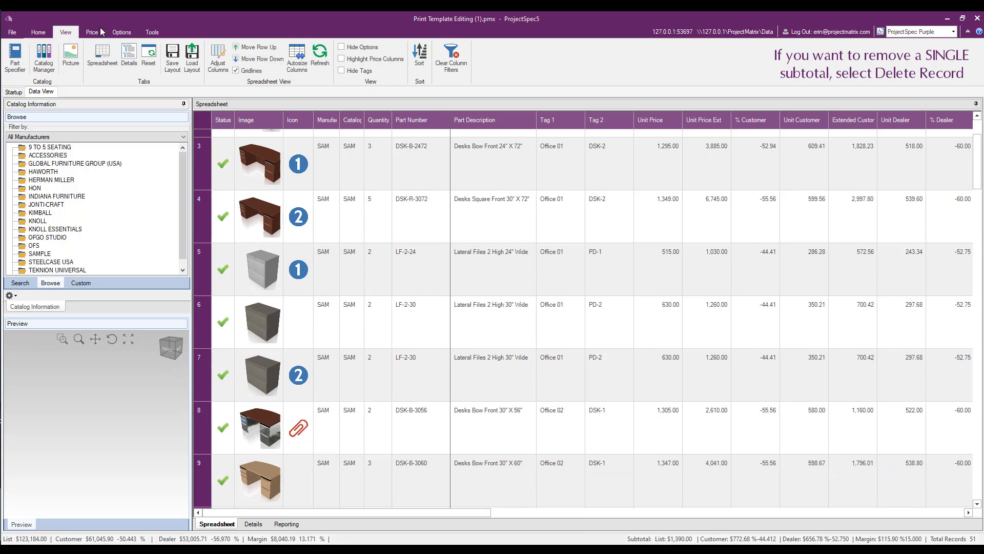
- Apply criteria subtotals by Tag 1, sorted by Catalog Code and then Part Number, all ascending
{"action": "left_click", "coordinate": [98, 31]}
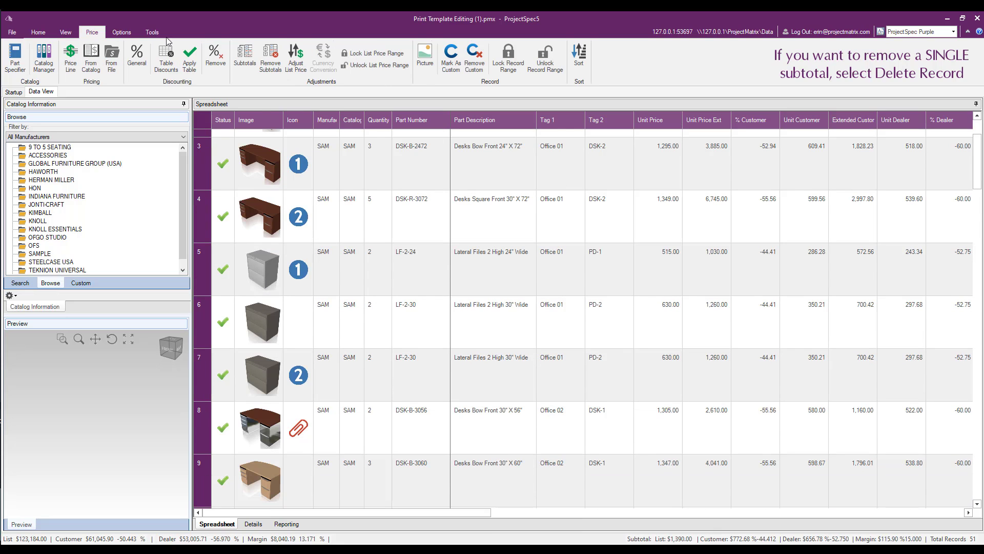
{"action": "left_click", "coordinate": [245, 60]}
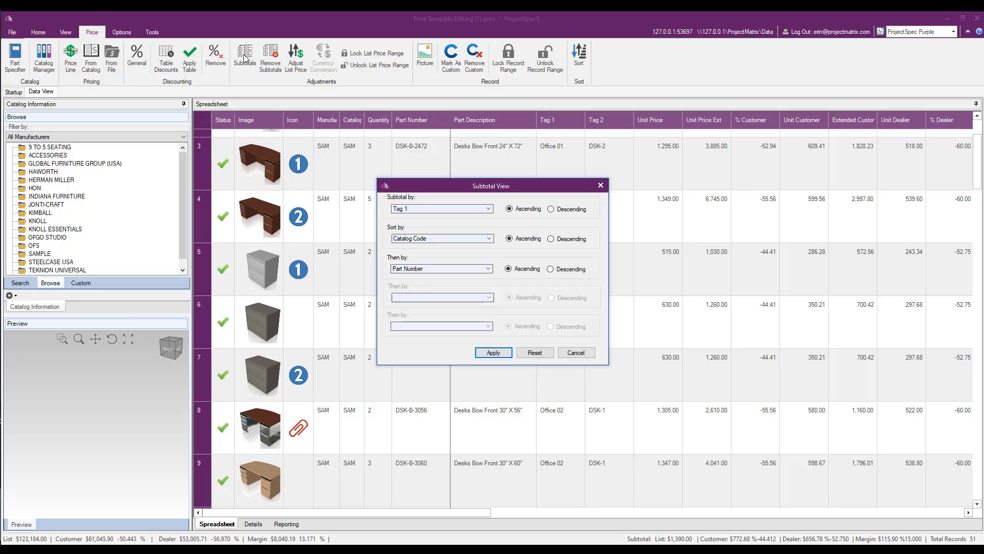
{"action": "left_click", "coordinate": [494, 353]}
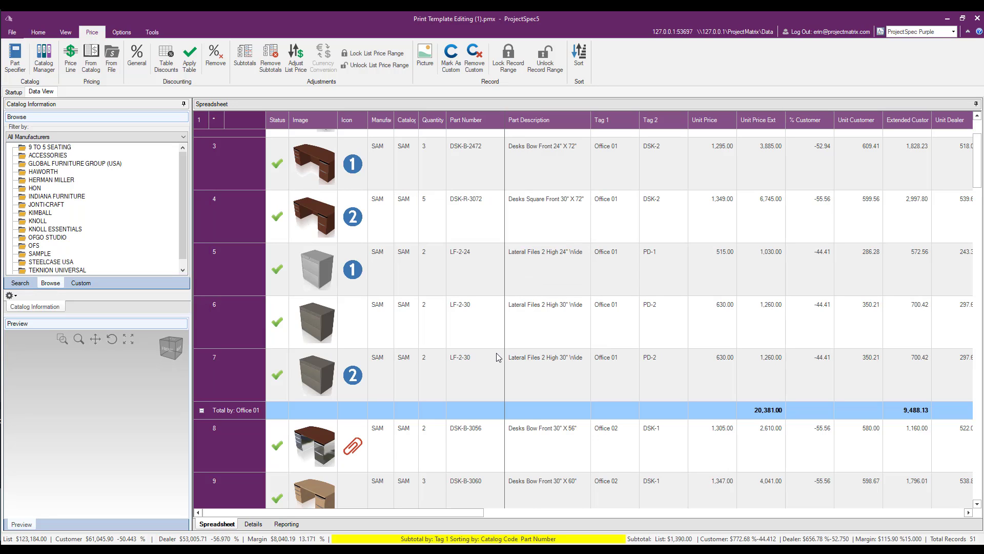
- Review the Office 01 totals across the price columns and remove the Tag 1 subtotals
{"action": "left_click_drag", "start_coordinate": [480, 512], "coordinate": [537, 521]}
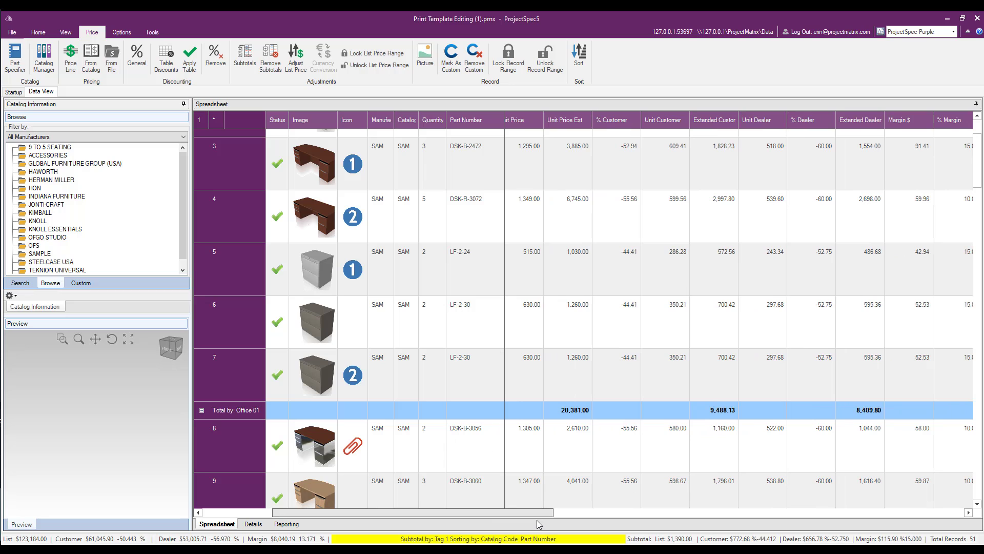
{"action": "scroll", "coordinate": [510, 367], "scroll_direction": "down", "scroll_amount": 3}
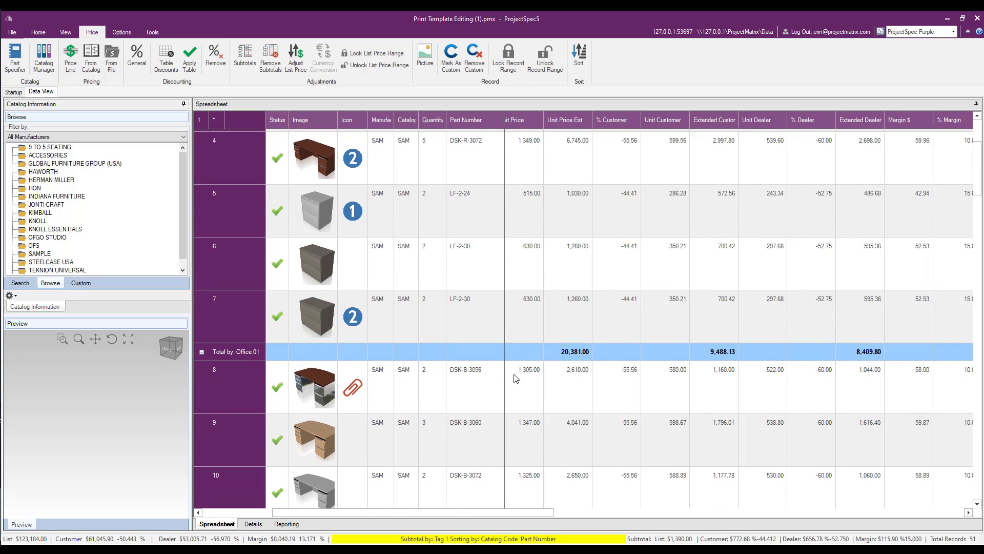
{"action": "scroll", "coordinate": [511, 367], "scroll_direction": "down", "scroll_amount": 4}
{"action": "scroll", "coordinate": [512, 364], "scroll_direction": "up", "scroll_amount": 4}
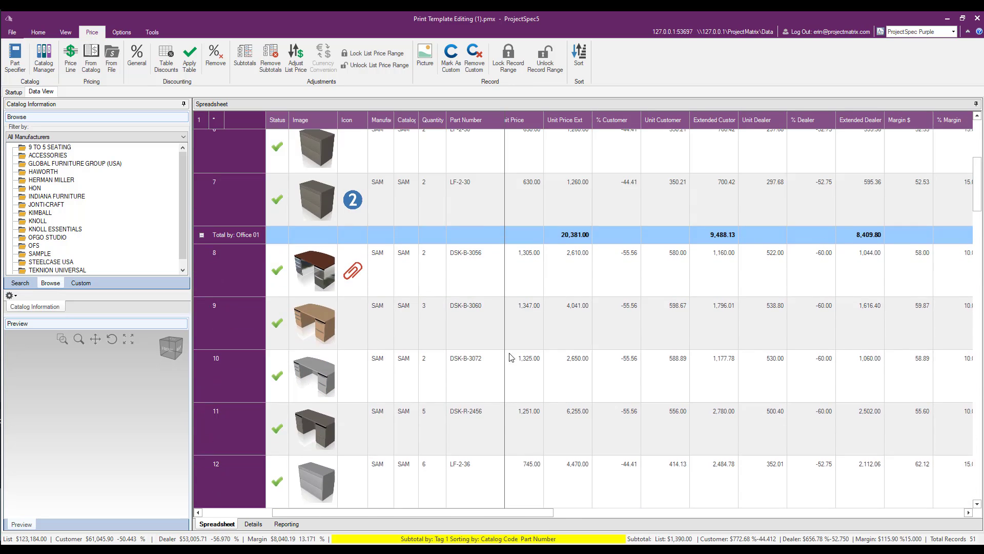
{"action": "scroll", "coordinate": [306, 144], "scroll_direction": "up", "scroll_amount": 1}
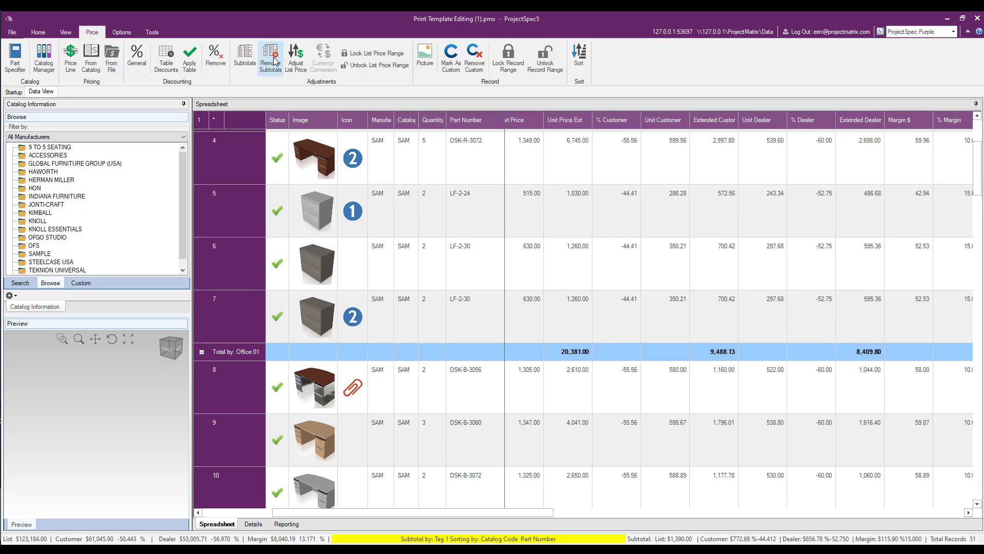
{"action": "left_click", "coordinate": [275, 61]}
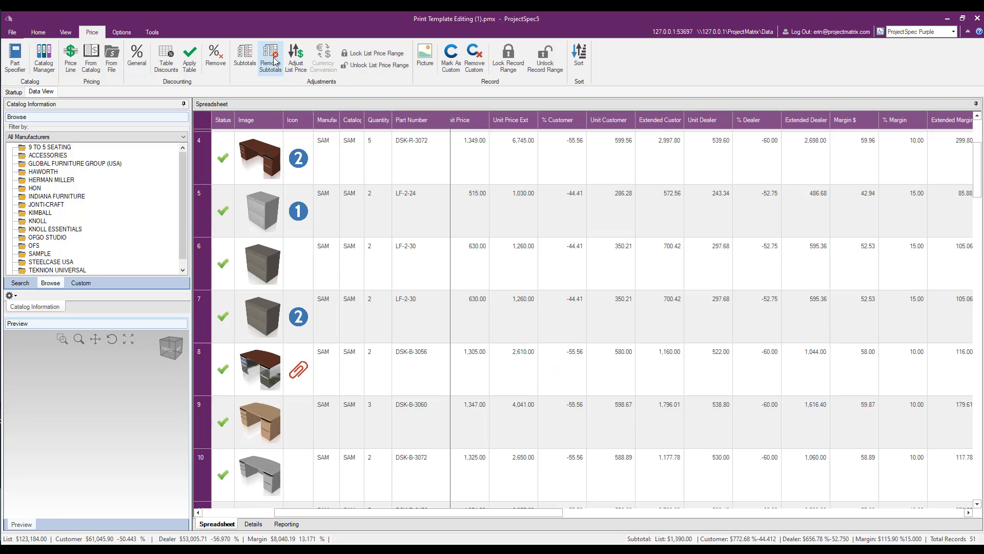
- Insert a manual subtotal below the DSK-R-3072 desk record in row 4
{"action": "scroll", "coordinate": [423, 321], "scroll_direction": "up", "scroll_amount": 3}
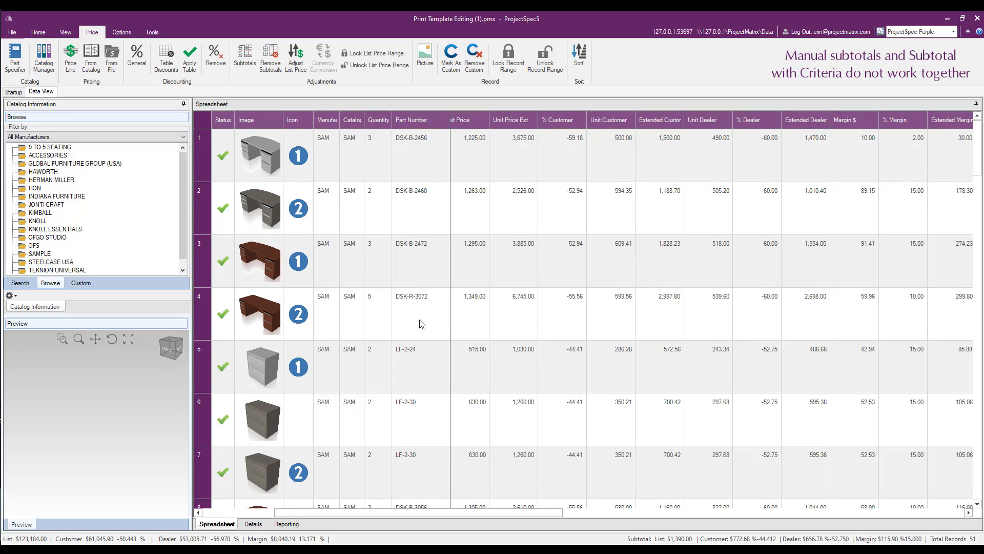
{"action": "left_click", "coordinate": [421, 324]}
{"action": "right_click", "coordinate": [420, 315]}
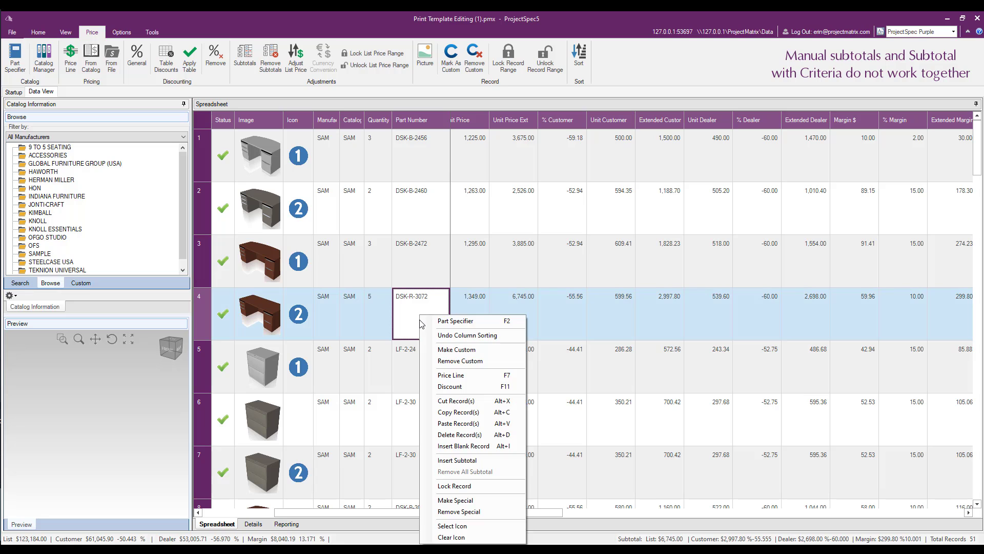
{"action": "left_click", "coordinate": [464, 460]}
{"action": "left_click", "coordinate": [496, 430]}
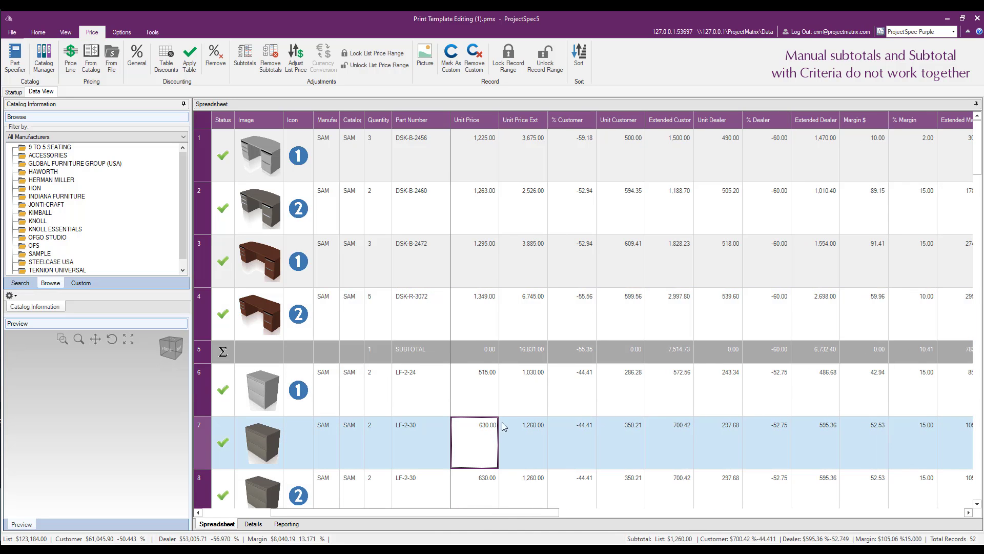
- Replace the manual subtotal with criteria subtotals by Tag 1, sorted by Catalog Code and then Part Number, ascending
{"action": "left_click", "coordinate": [245, 58]}
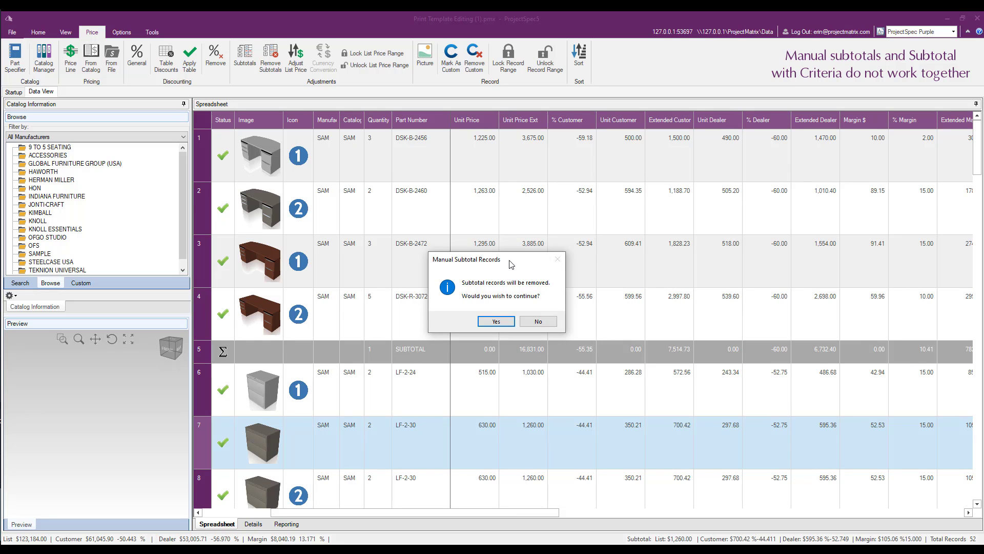
{"action": "left_click", "coordinate": [500, 321]}
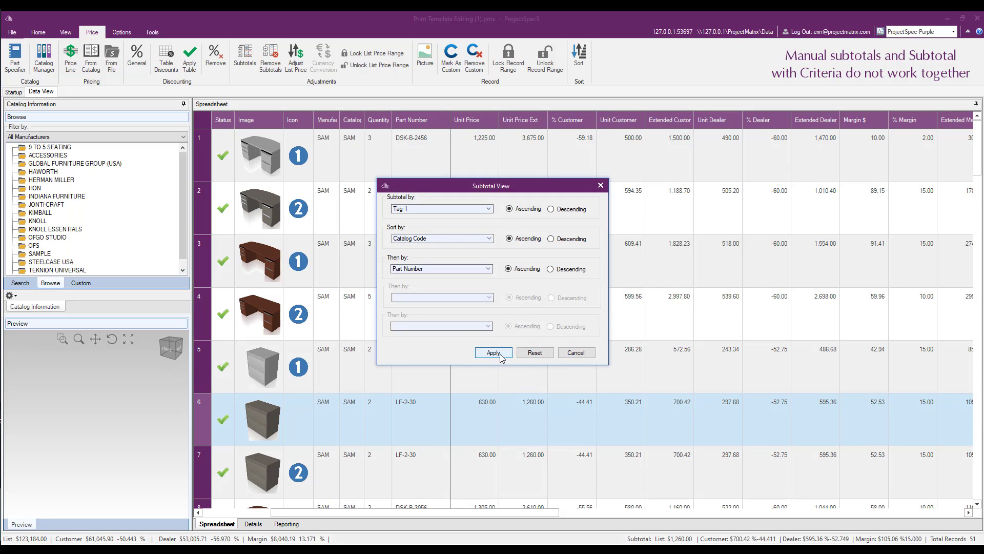
{"action": "left_click", "coordinate": [493, 352]}
- Try to insert a manual subtotal at the LF-2-24 record in row 5 while the Tag 1 subtotals are active
{"action": "scroll", "coordinate": [536, 293], "scroll_direction": "down", "scroll_amount": 2}
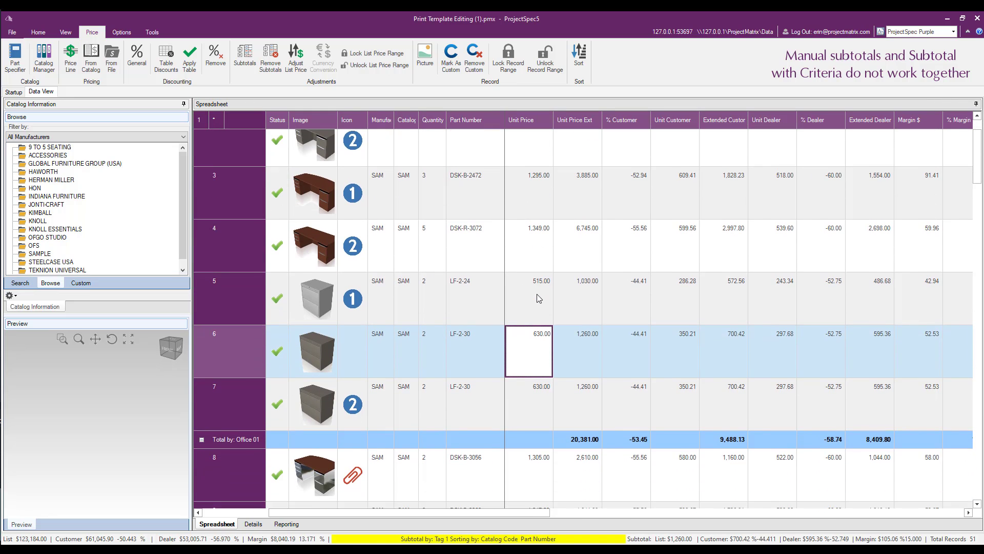
{"action": "scroll", "coordinate": [536, 294], "scroll_direction": "down", "scroll_amount": 1}
{"action": "right_click", "coordinate": [550, 266]}
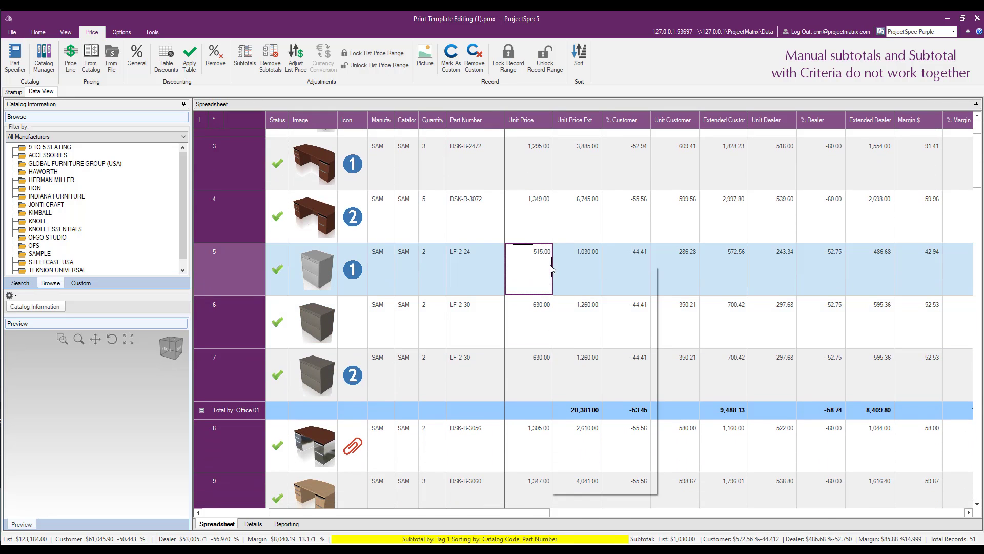
{"action": "left_click", "coordinate": [587, 410]}
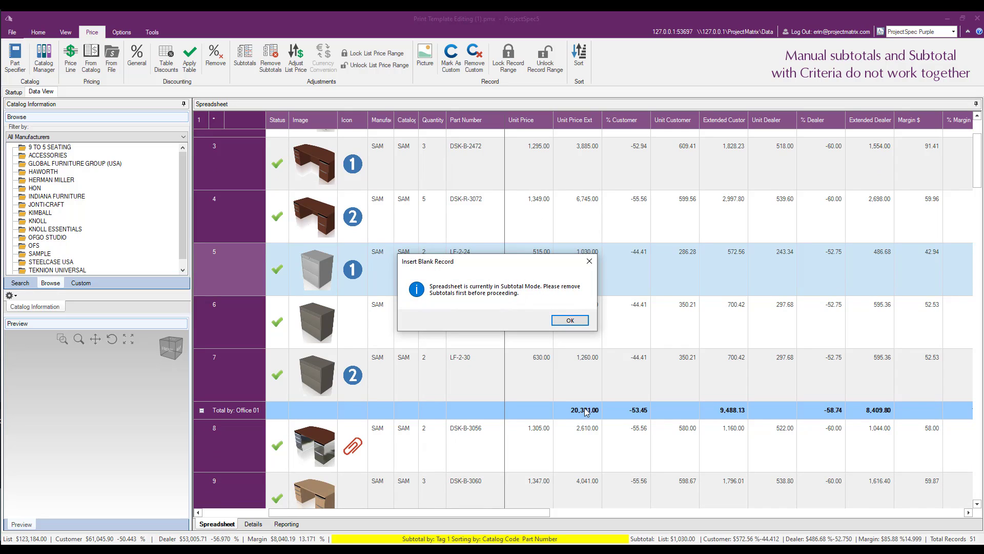
{"action": "left_click", "coordinate": [570, 321]}
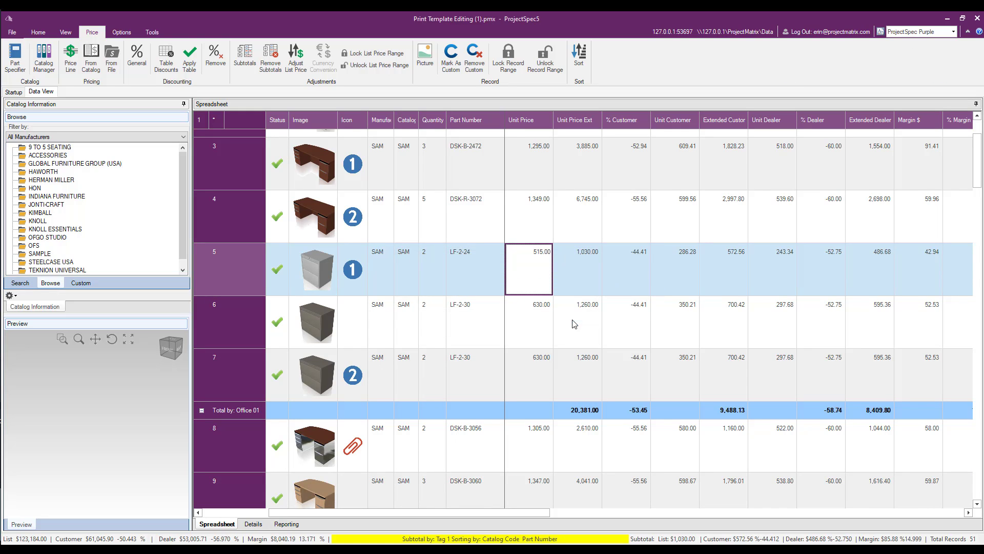
- Remove the Tag 1 criteria subtotals from the spreadsheet
{"action": "left_click", "coordinate": [279, 57]}
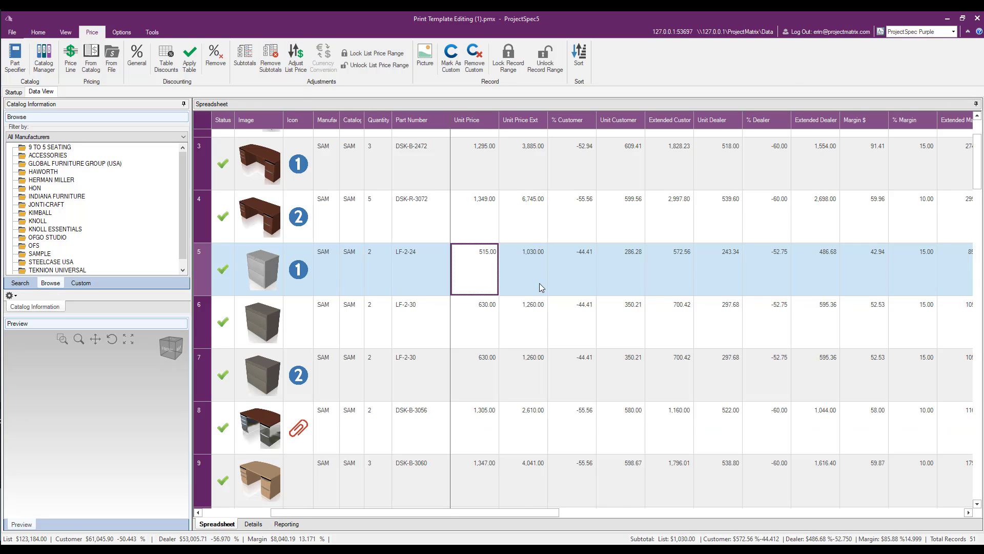
{"action": "scroll", "coordinate": [536, 282], "scroll_direction": "up", "scroll_amount": 2}
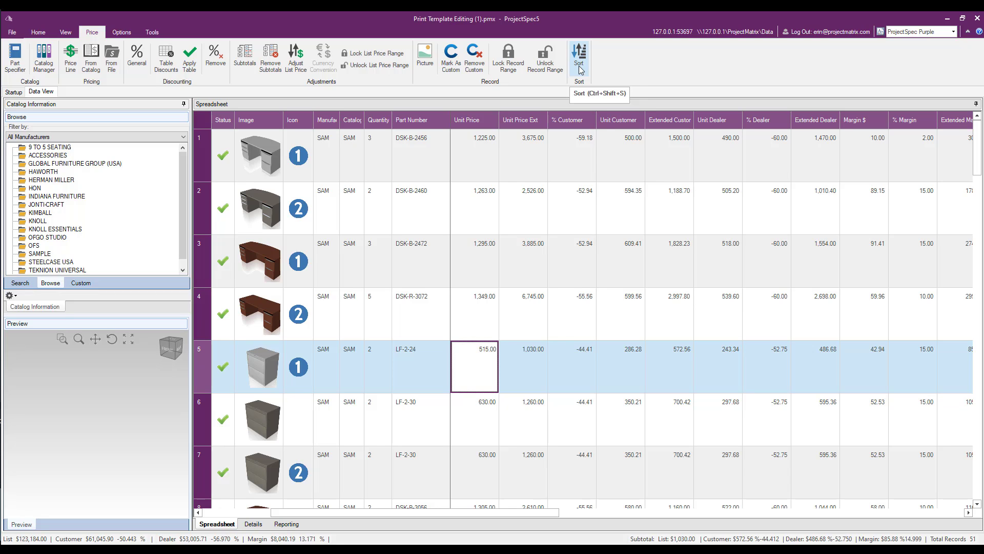
- Sort the spreadsheet by Tag 1, then Catalog Code, then Part Number, all in ascending order
{"action": "left_click", "coordinate": [579, 58]}
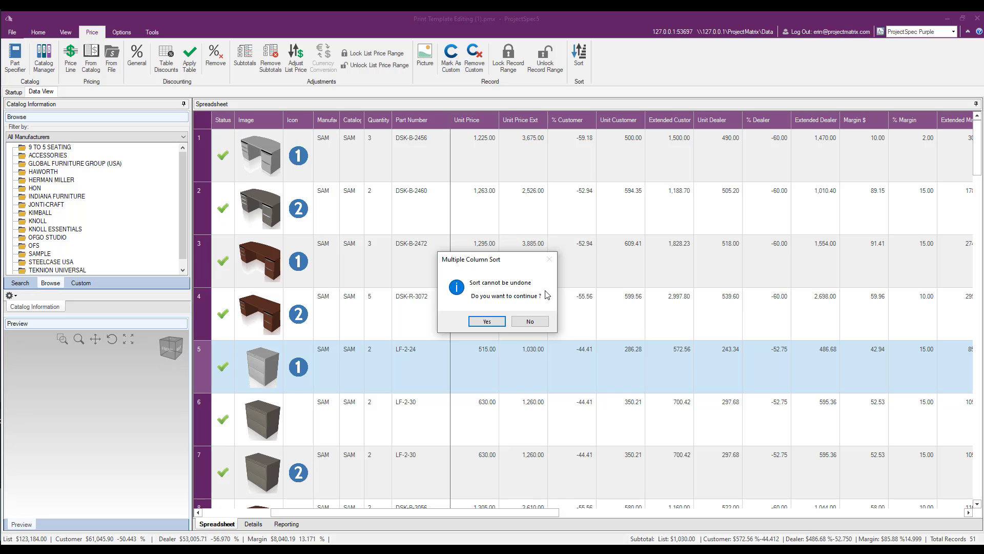
{"action": "left_click", "coordinate": [490, 320]}
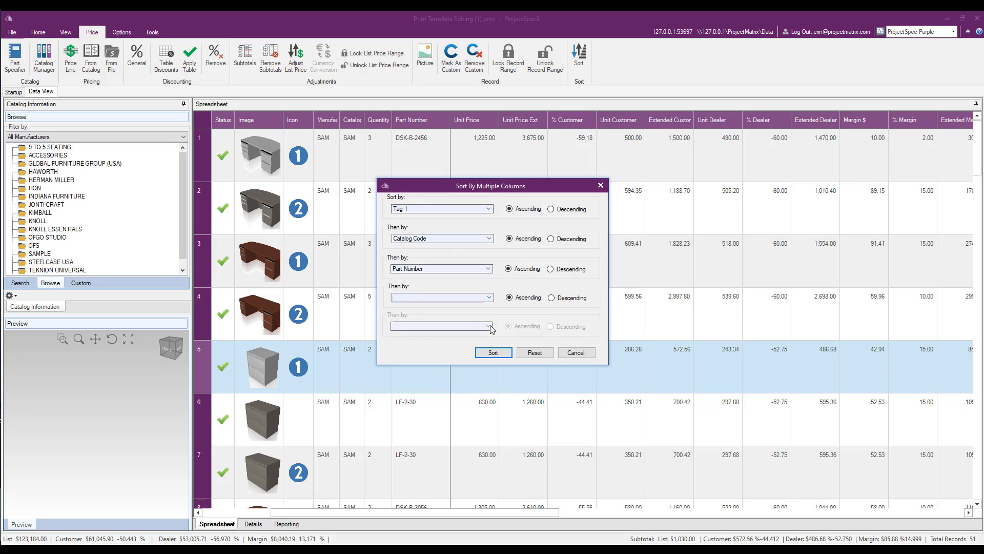
{"action": "left_click", "coordinate": [493, 352]}
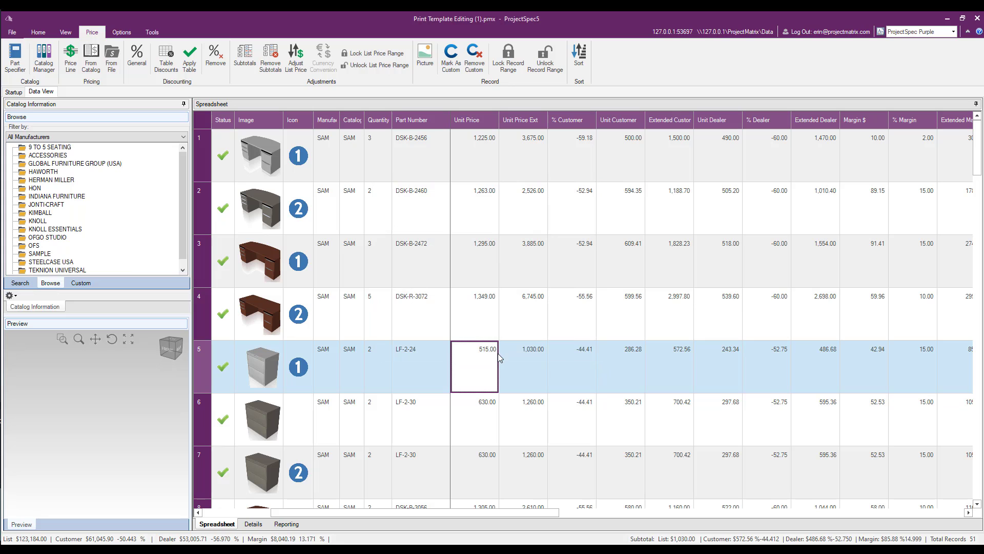
- Insert manual subtotals below the DSK-R-3072 desk record in row 4 and the DSK-B-3056 desk record in row 9
{"action": "left_click", "coordinate": [491, 310]}
{"action": "right_click", "coordinate": [491, 310]}
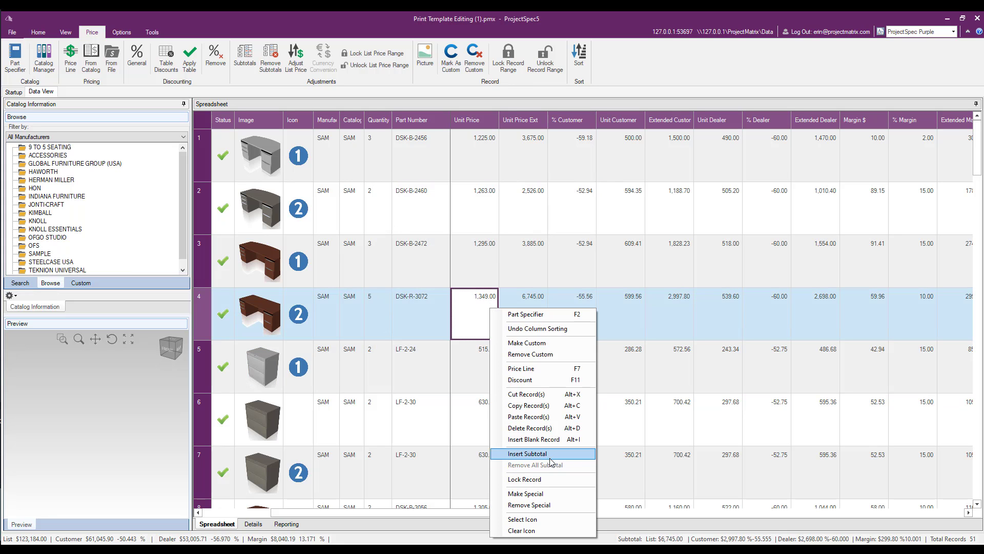
{"action": "left_click", "coordinate": [551, 453]}
{"action": "scroll", "coordinate": [519, 416], "scroll_direction": "down", "scroll_amount": 3}
{"action": "left_click", "coordinate": [539, 395]}
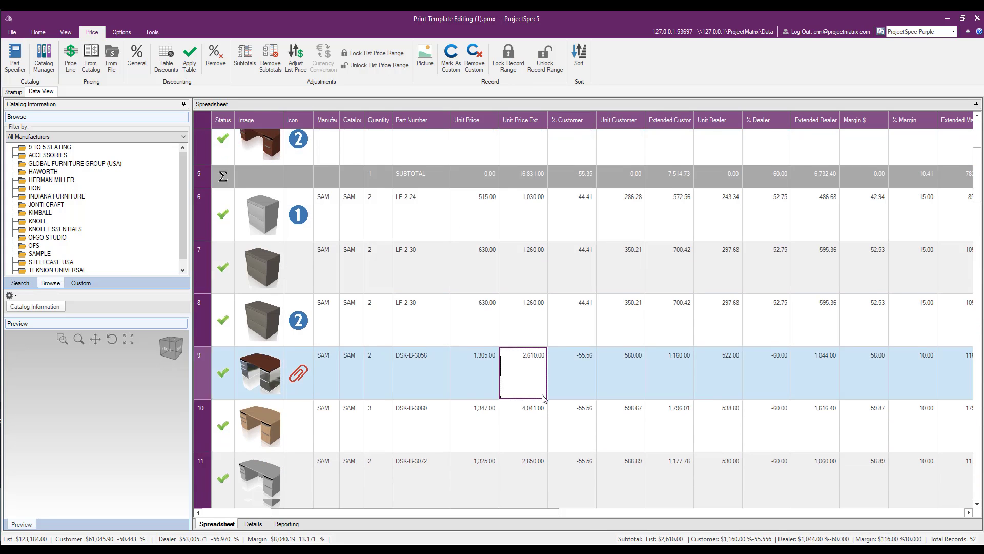
{"action": "scroll", "coordinate": [531, 359], "scroll_direction": "down", "scroll_amount": 1}
{"action": "right_click", "coordinate": [523, 298]}
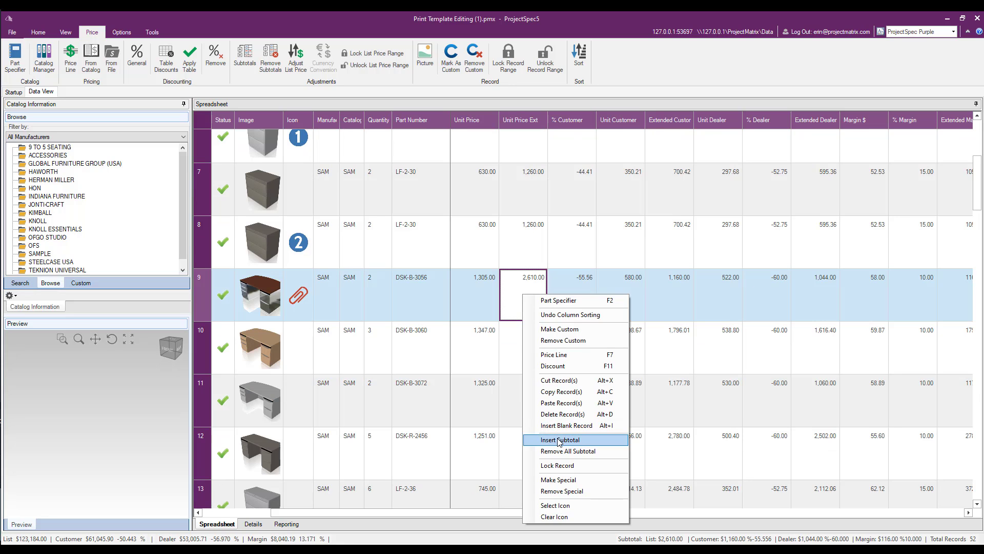
{"action": "left_click", "coordinate": [543, 440]}
- Insert manual subtotals below the LF-2-36 record in row 14 and the LF-3-36 record in row 21
{"action": "scroll", "coordinate": [543, 367], "scroll_direction": "down", "scroll_amount": 3}
{"action": "left_click", "coordinate": [485, 361]}
{"action": "right_click", "coordinate": [486, 361]}
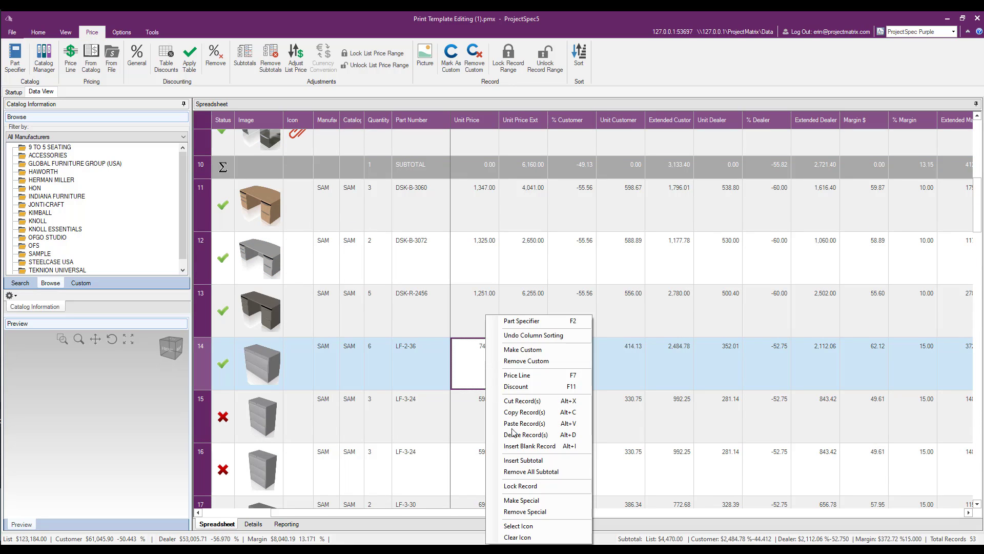
{"action": "left_click", "coordinate": [520, 460]}
{"action": "scroll", "coordinate": [505, 398], "scroll_direction": "down", "scroll_amount": 6}
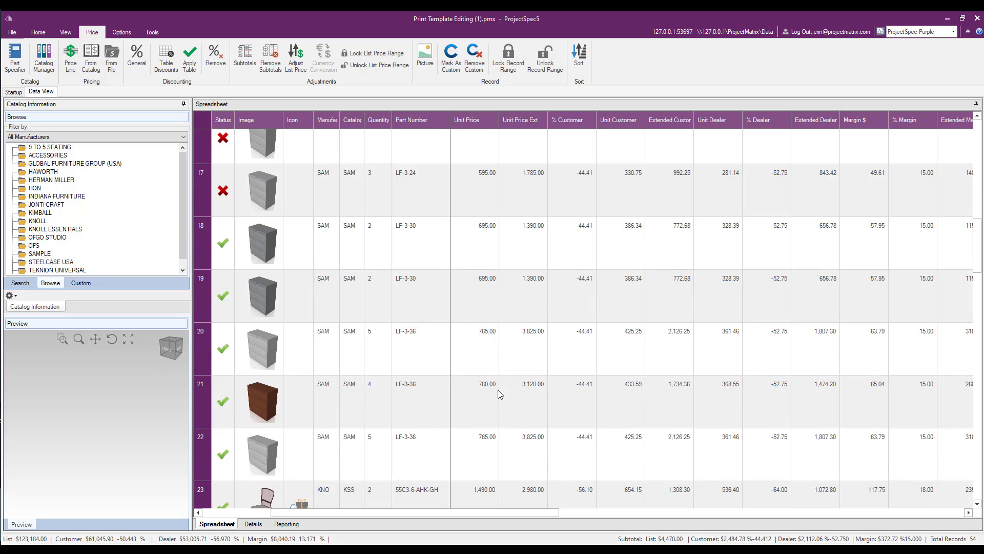
{"action": "left_click", "coordinate": [488, 391]}
{"action": "right_click", "coordinate": [486, 391]}
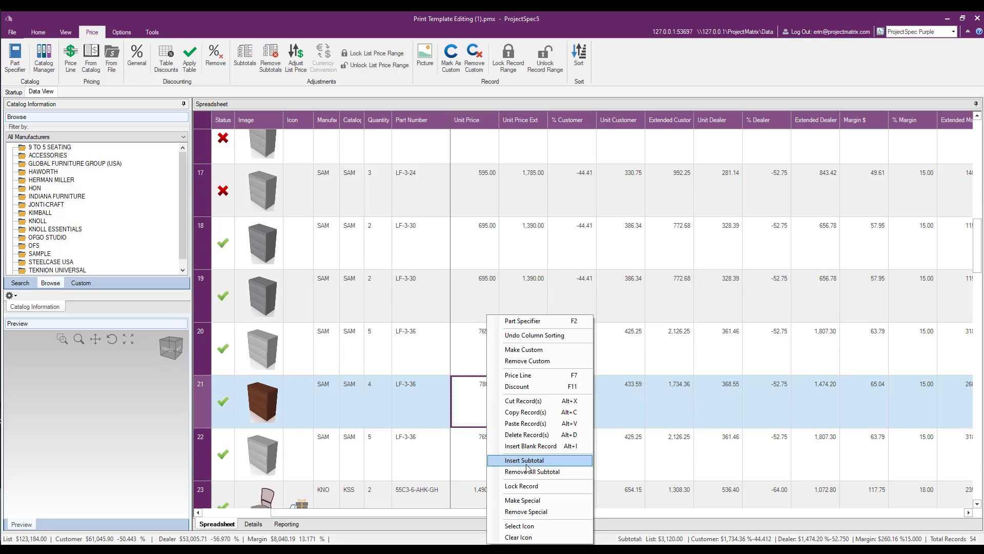
{"action": "left_click", "coordinate": [518, 461]}
- Bring up the manual subtotal option for the DSK-B-2472 desk record and the criteria subtotal command
{"action": "right_click", "coordinate": [427, 245]}
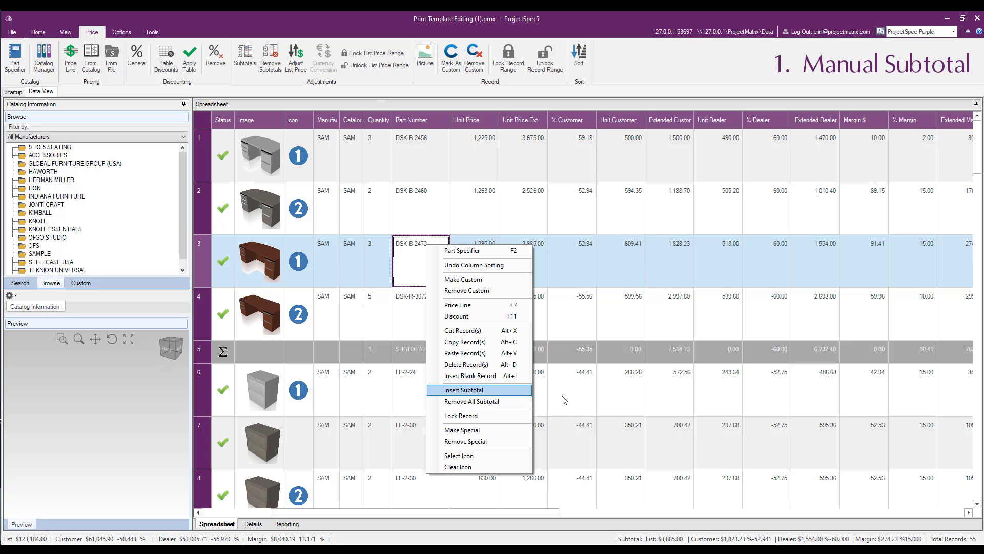
{"action": "left_click", "coordinate": [252, 67]}
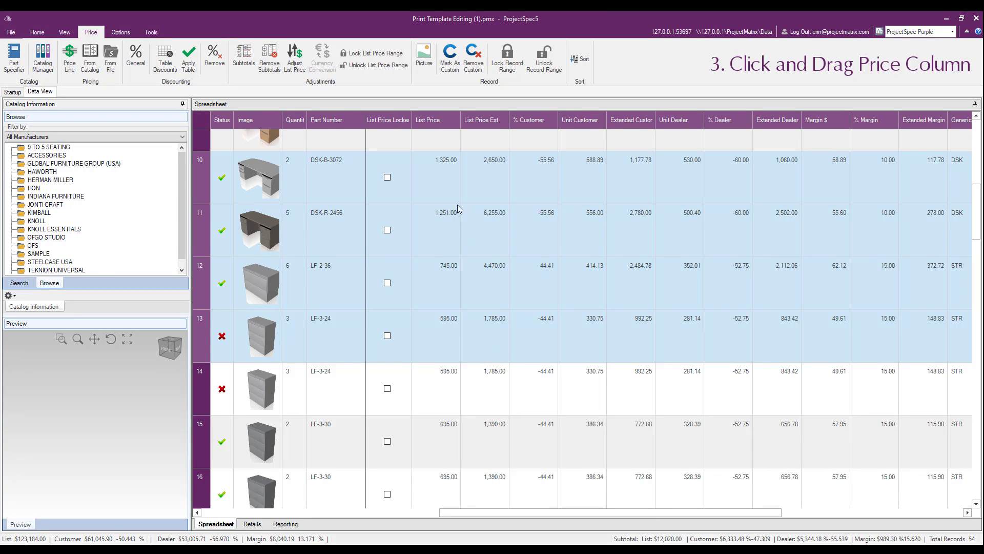
- Check the subtotals for the List Price cells of rows 10 to 14 and for a non-adjacent selection of rows 10, 11, 13, 15 and 16
{"action": "left_click_drag", "start_coordinate": [442, 166], "coordinate": [444, 377]}
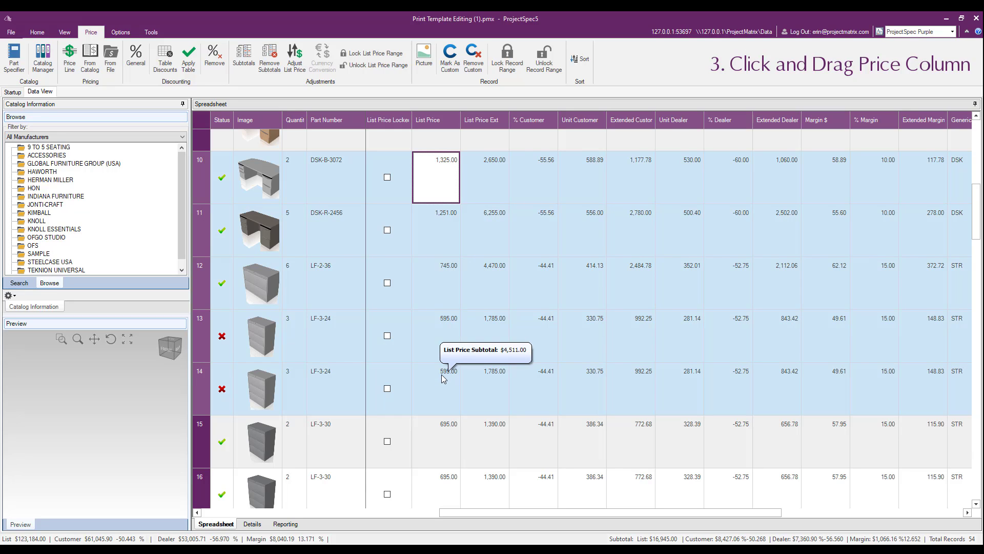
{"action": "left_click", "coordinate": [521, 210]}
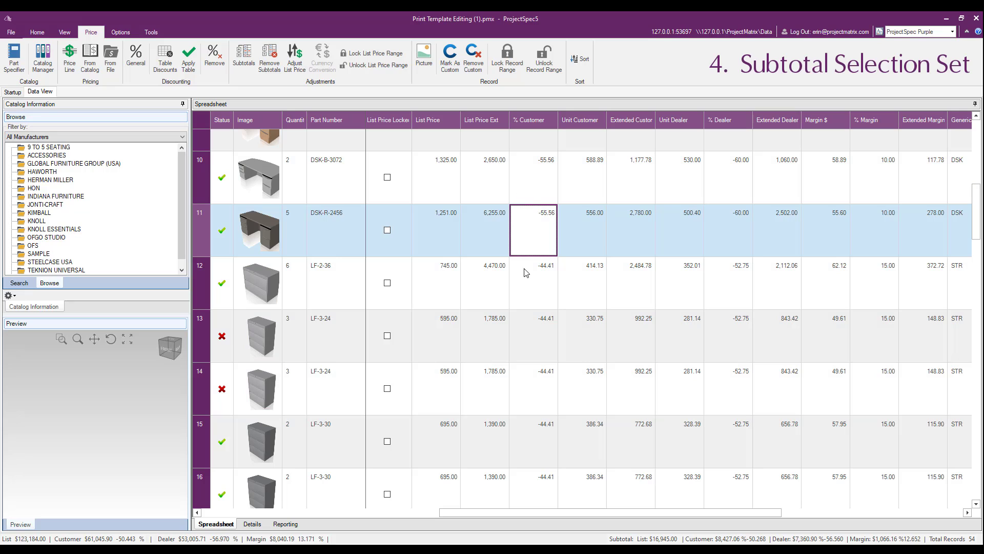
{"action": "left_click", "coordinate": [538, 357], "text": "ctrl"}
{"action": "left_click", "coordinate": [547, 427], "text": "ctrl"}
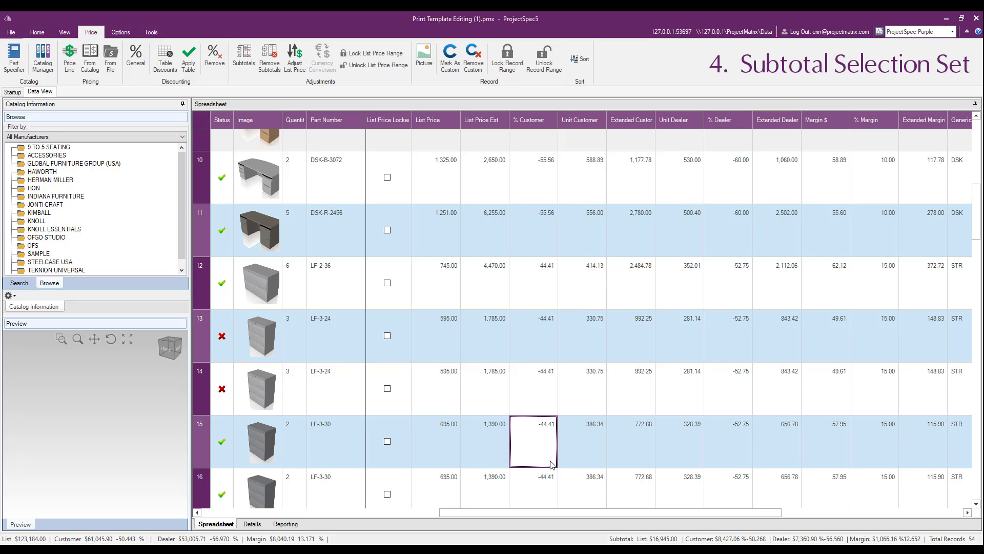
{"action": "left_click", "coordinate": [607, 163], "text": "ctrl"}
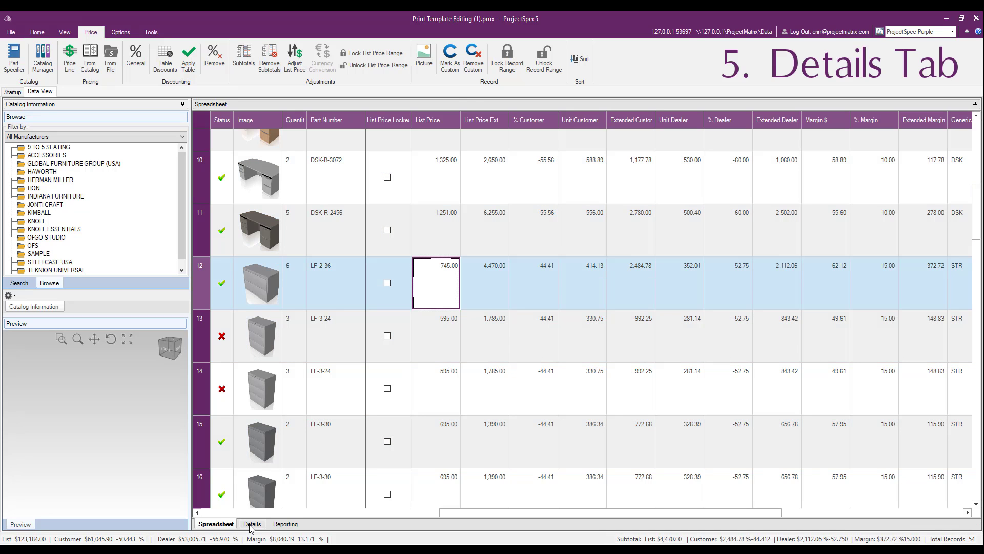
- Review the Tag1 grouping totals for Office 01 in the details view and the Financial Summary by Catalog report
{"action": "left_click", "coordinate": [251, 525]}
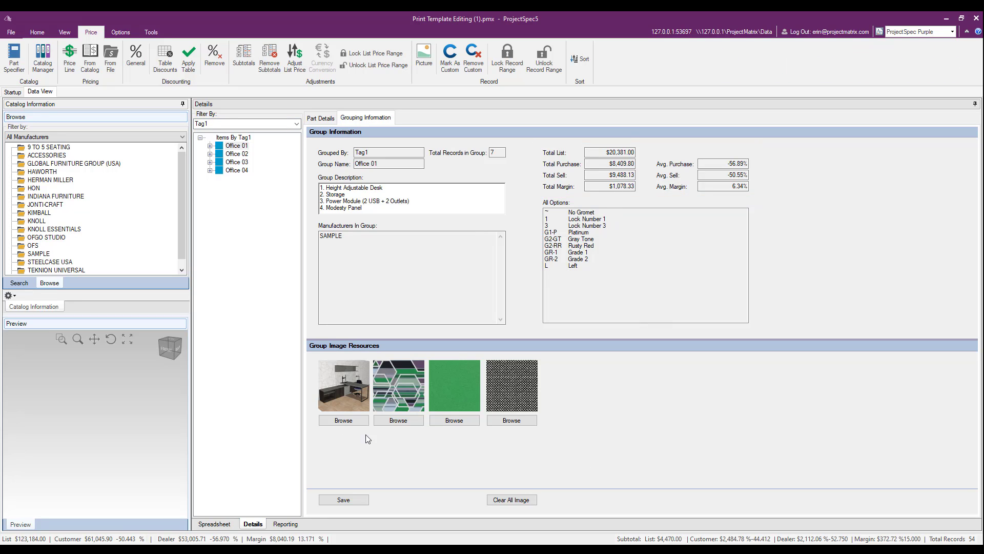
{"action": "left_click", "coordinate": [272, 525]}
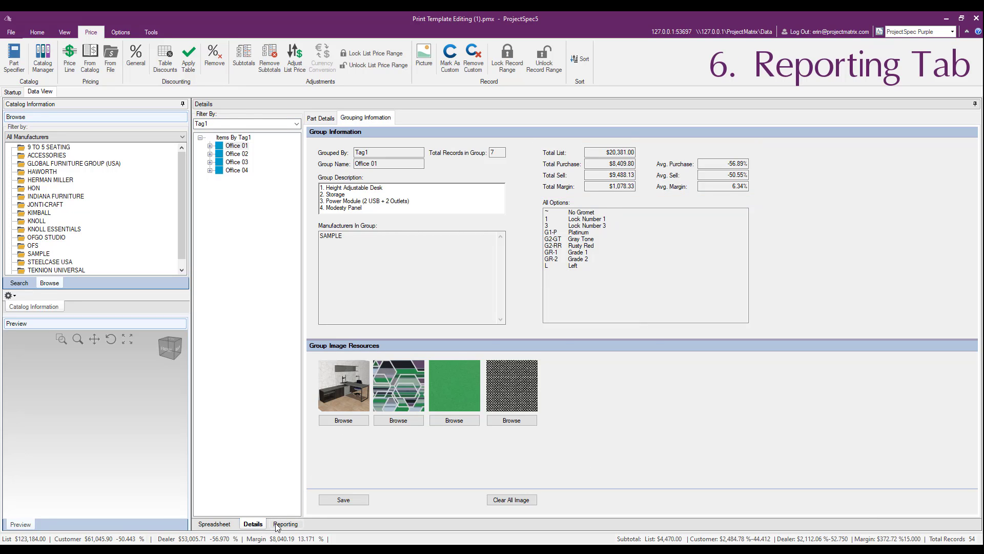
{"action": "left_click", "coordinate": [282, 117]}
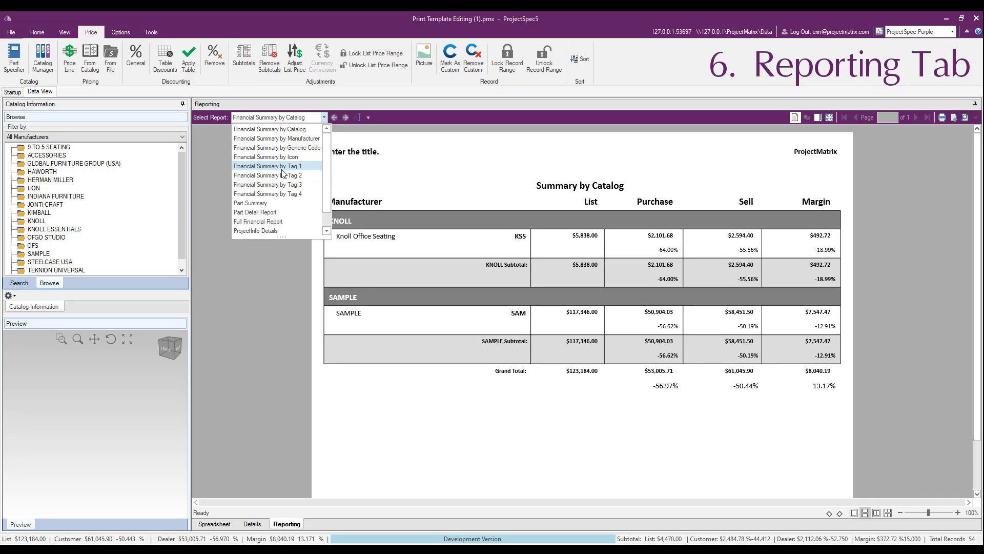
{"action": "left_click", "coordinate": [437, 210]}
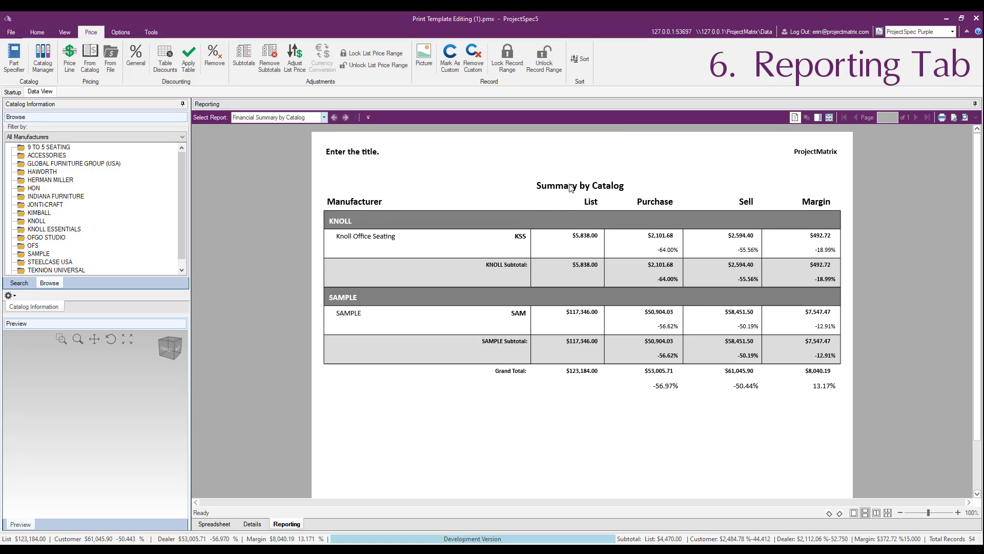